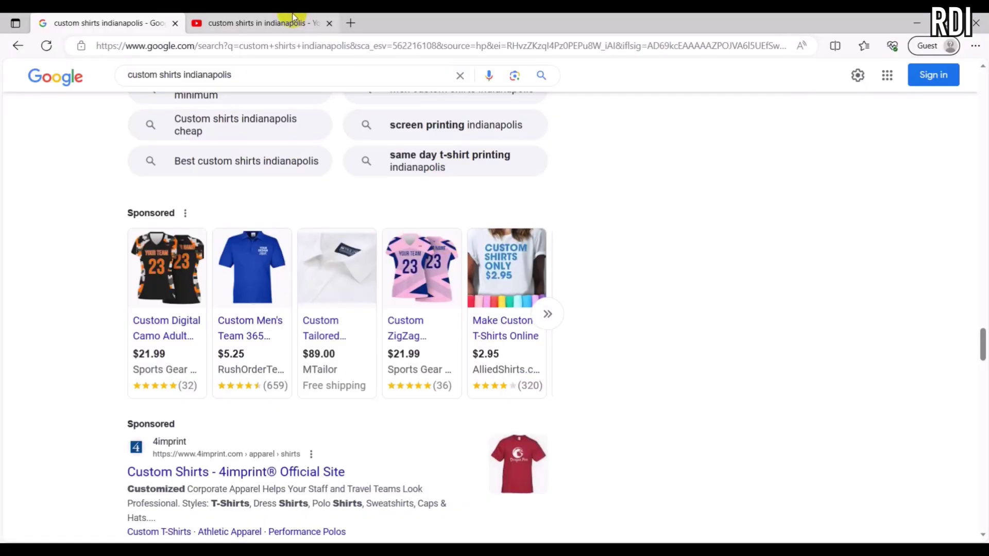
- Return to the Google home page and enter "car decals" as a new search query
click(51, 79)
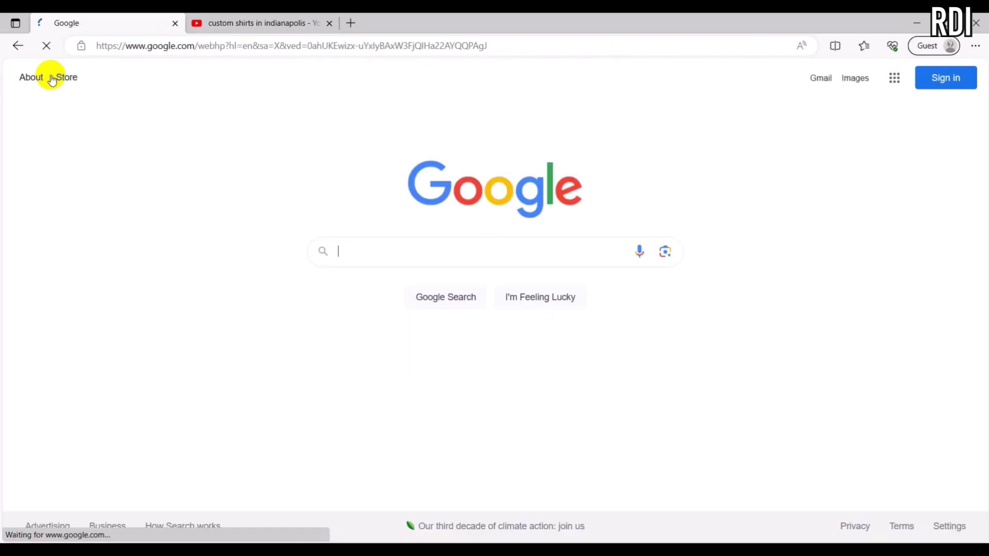
click(375, 255)
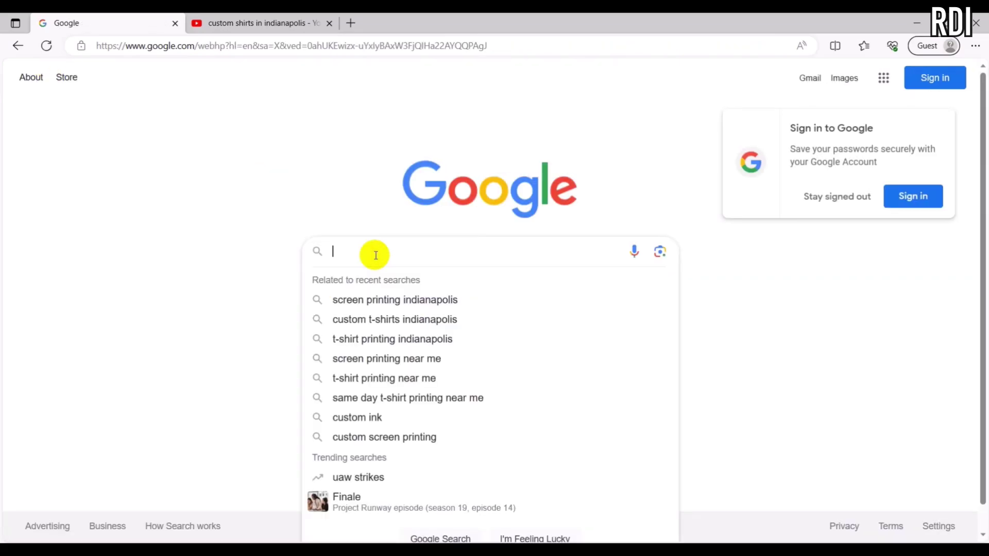
text(dec)
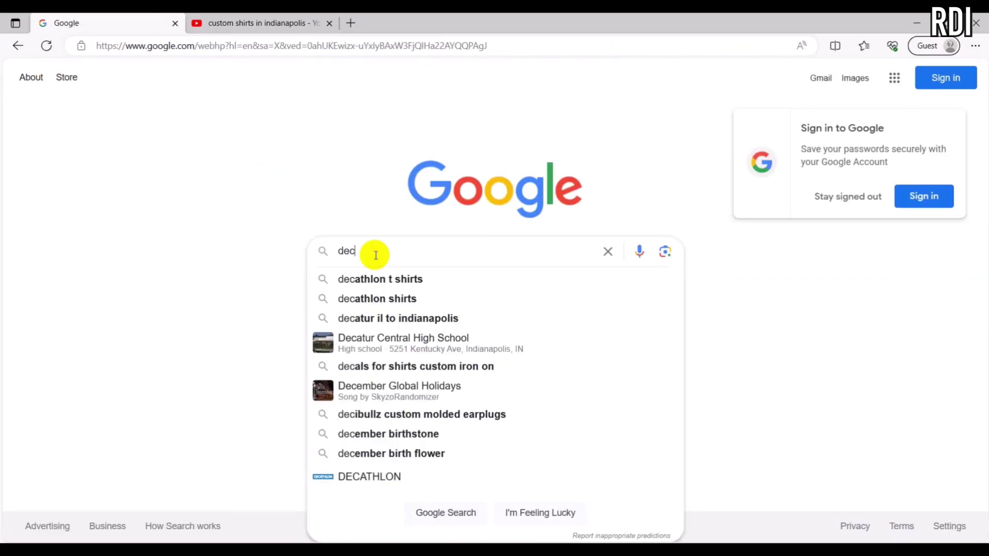
key(BackSpace)
key(BackSpace)
key(BackSpace)
text(car d)
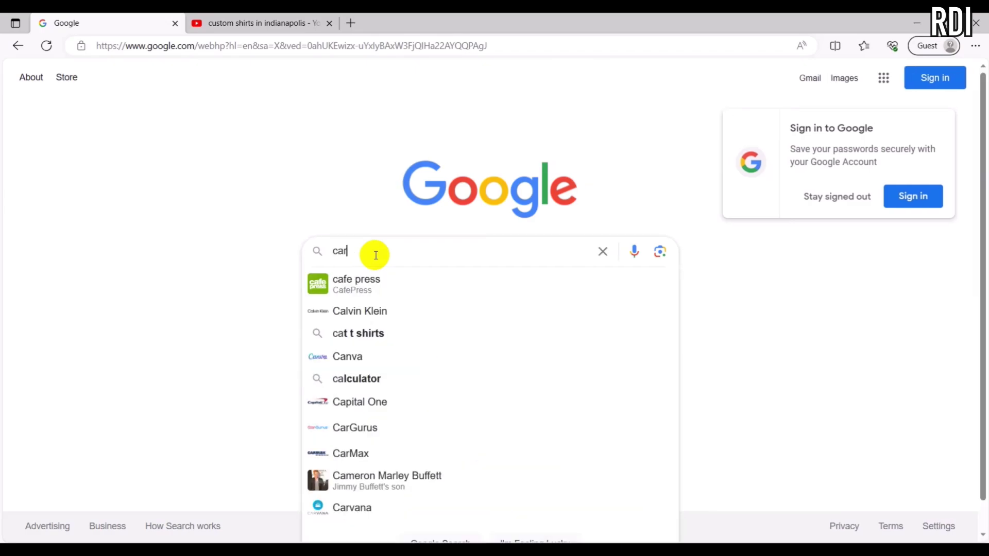
text(ecals)
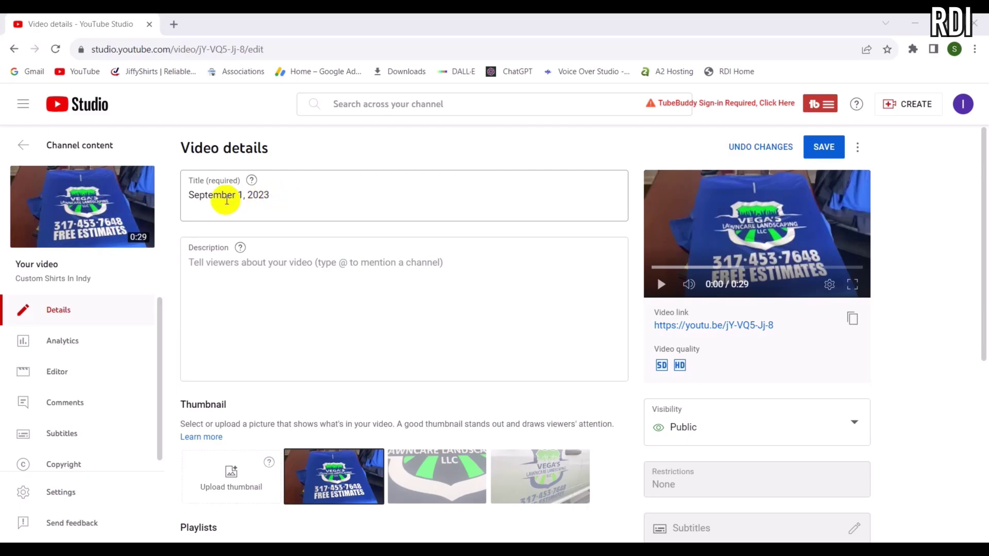
- In YouTube Studio, replace the video's title with "Custom Shirts In Indianapolis"
click(314, 202)
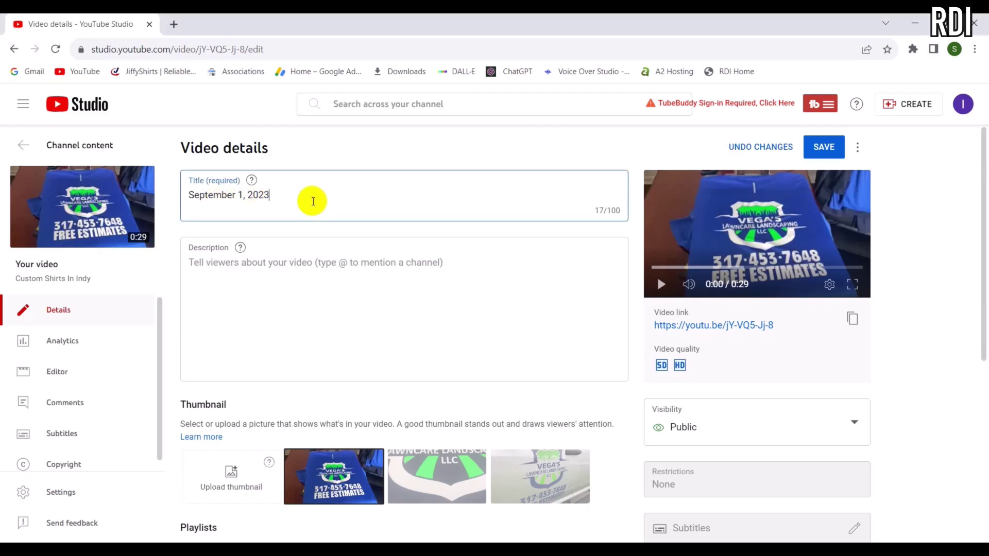
double_click(260, 196)
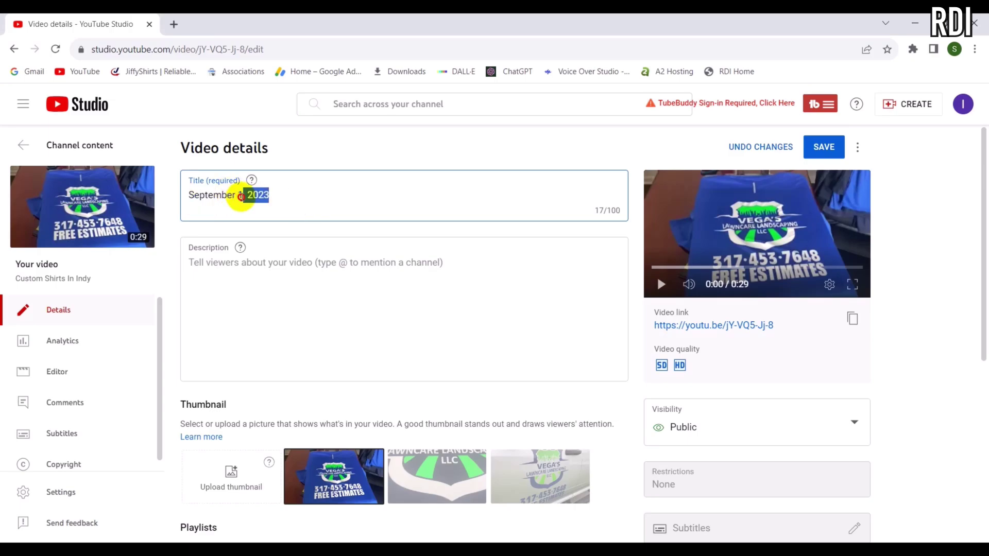
drag(287, 197, 186, 203)
key(BackSpace)
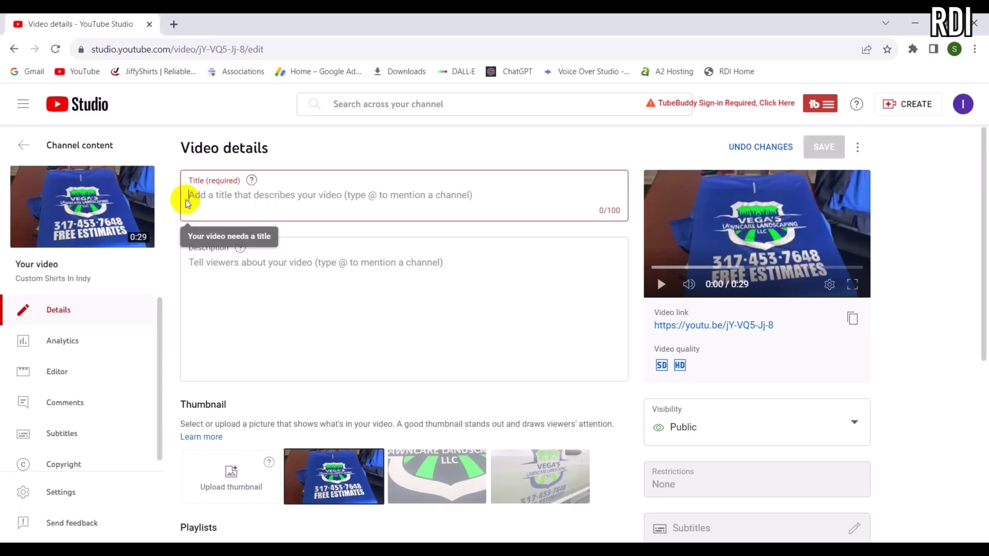
text(Custo)
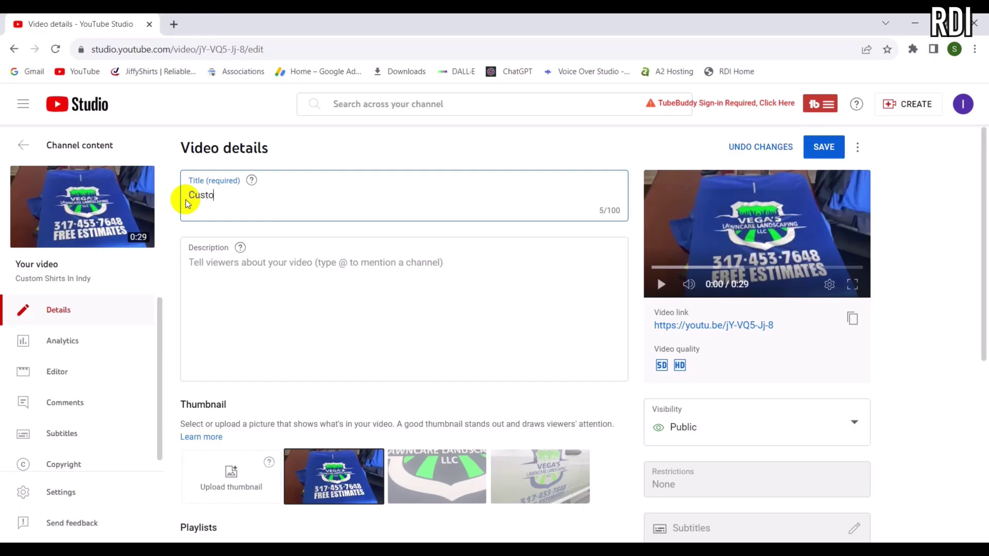
text(m Shirts In Indianapolis)
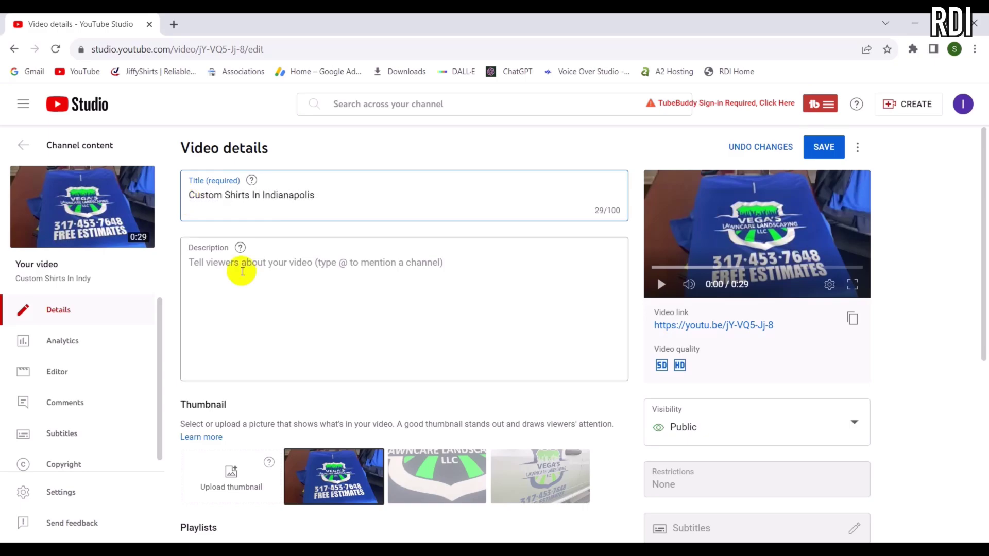
click(240, 269)
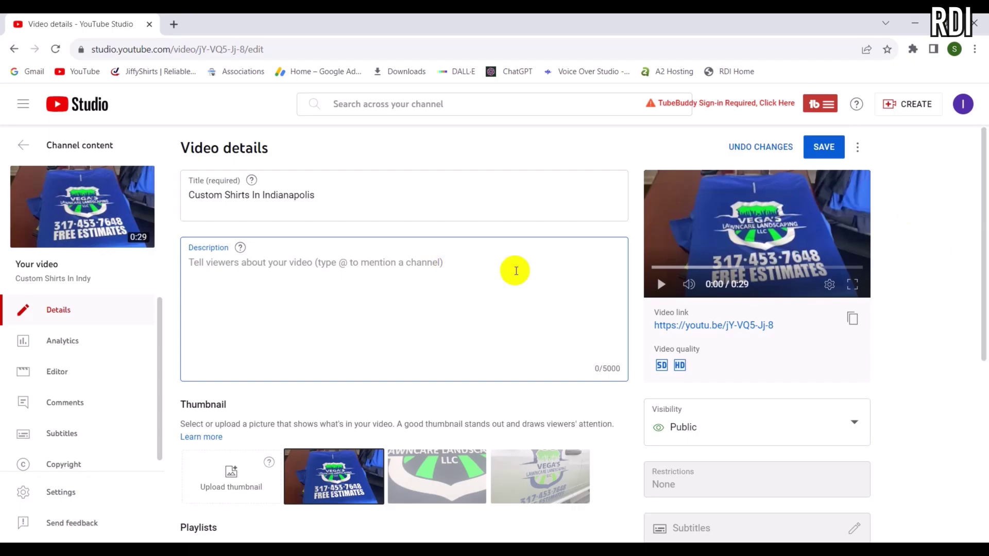
- Expand the additional video details and set the video location to Indianapolis, IN
drag(984, 185, 983, 394)
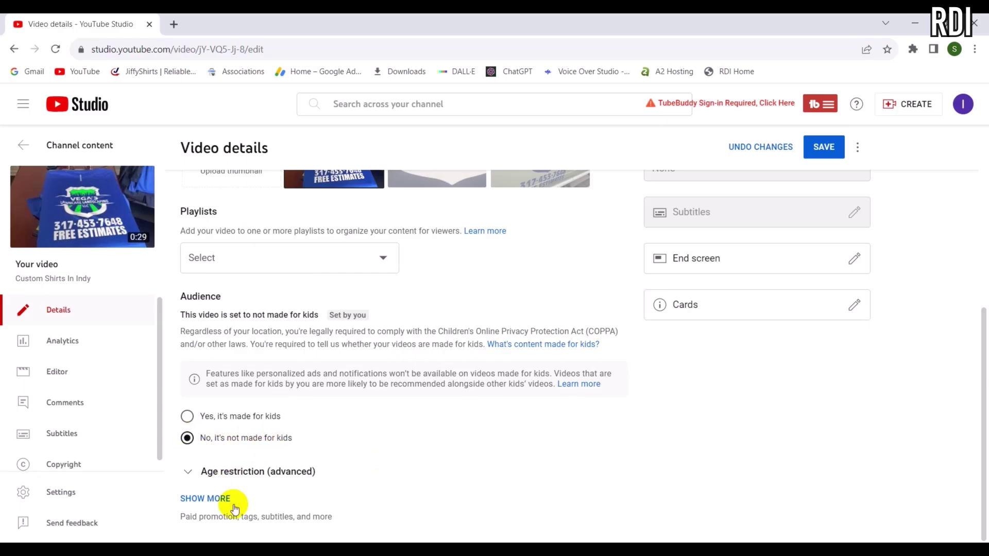
click(219, 498)
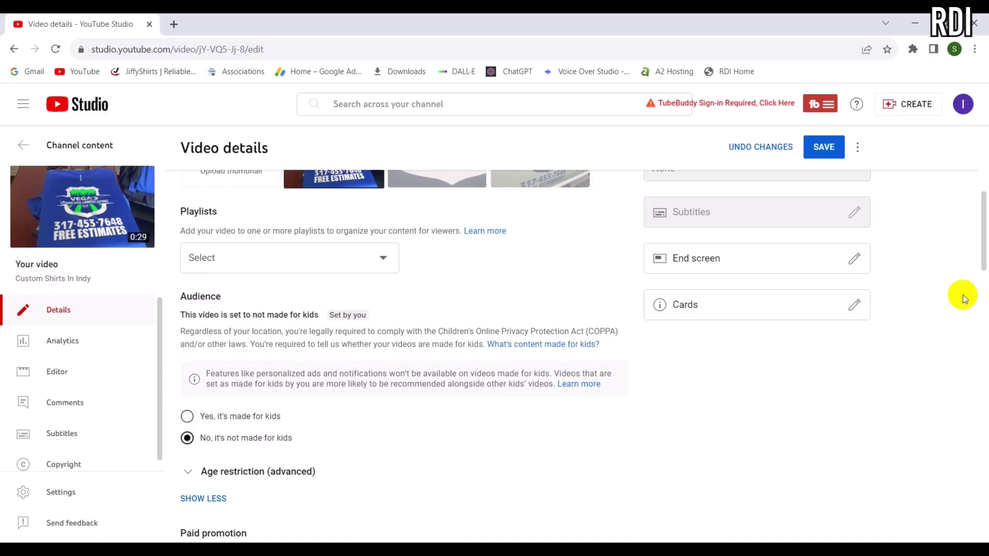
drag(982, 222, 985, 401)
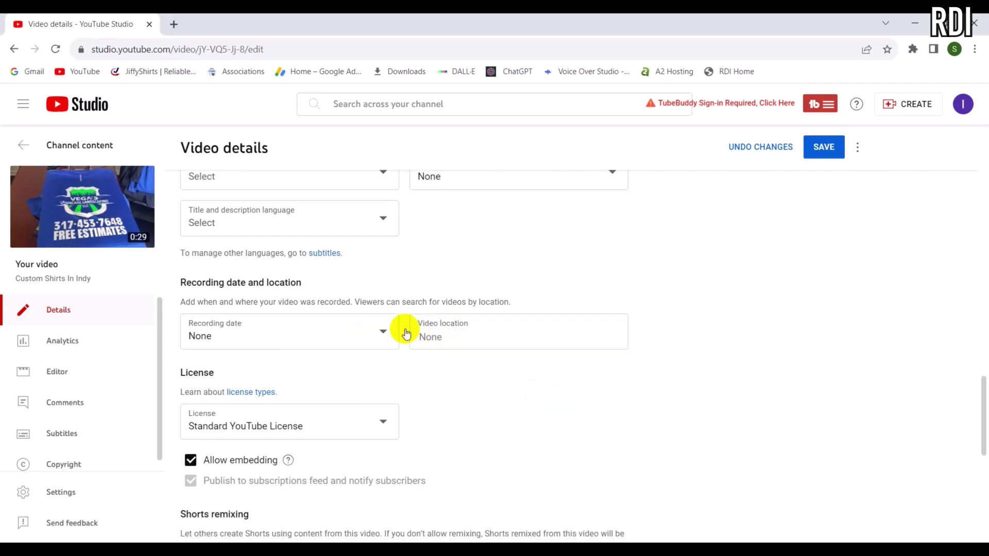
click(456, 337)
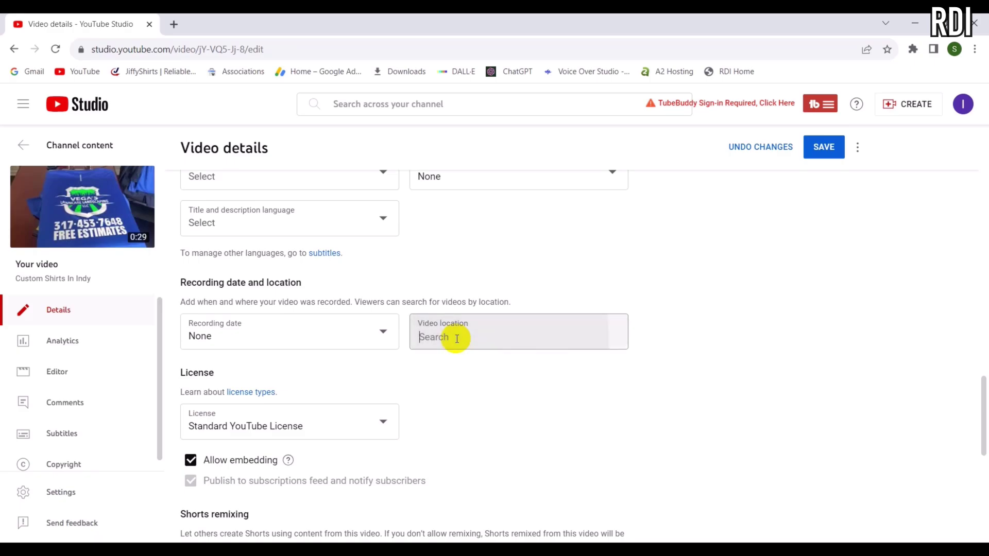
text(Indiana)
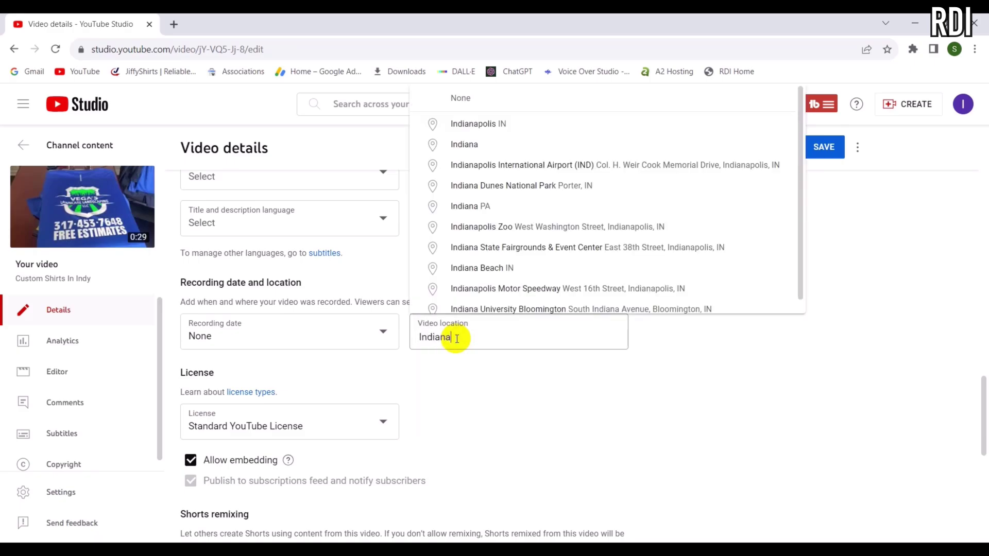
text(polis)
click(478, 126)
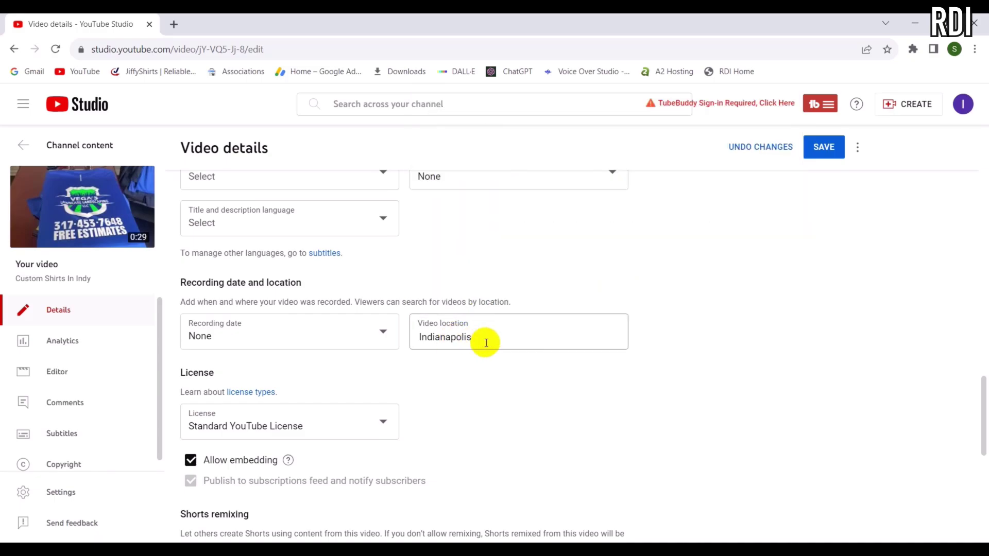
- Add the tags "custom shirts in indianapolis" and "custom shirts" to the video
drag(980, 408, 984, 352)
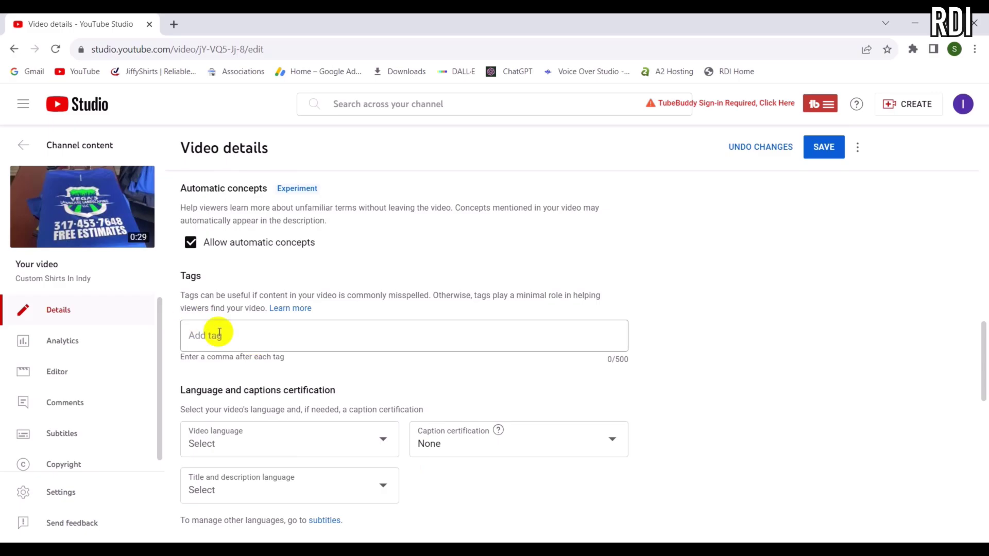
click(237, 338)
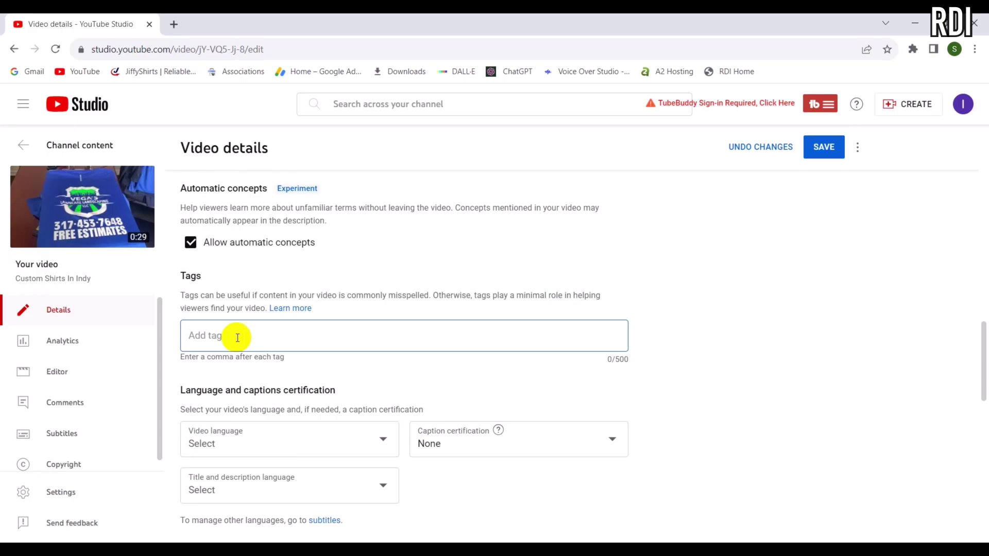
text(custom shirts in indianapolis)
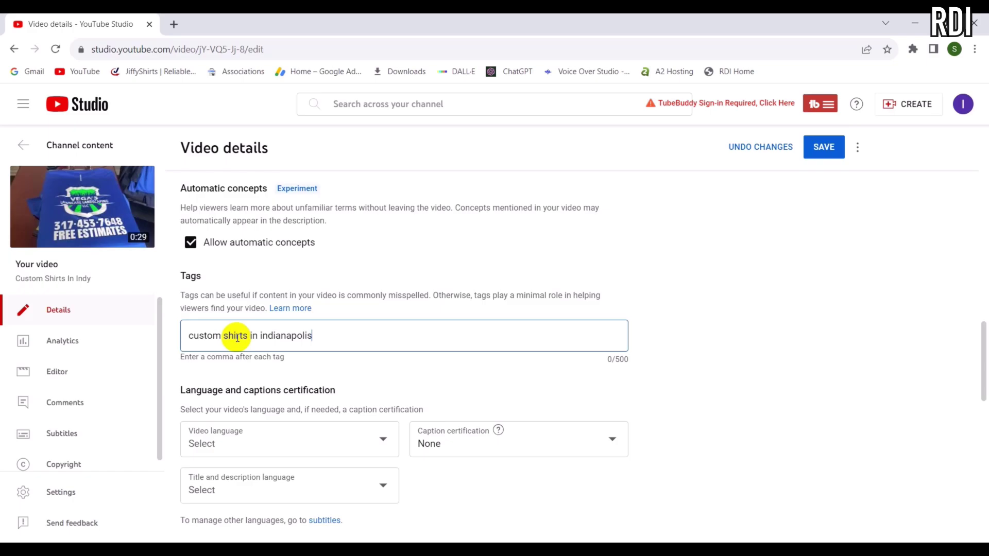
key(Return)
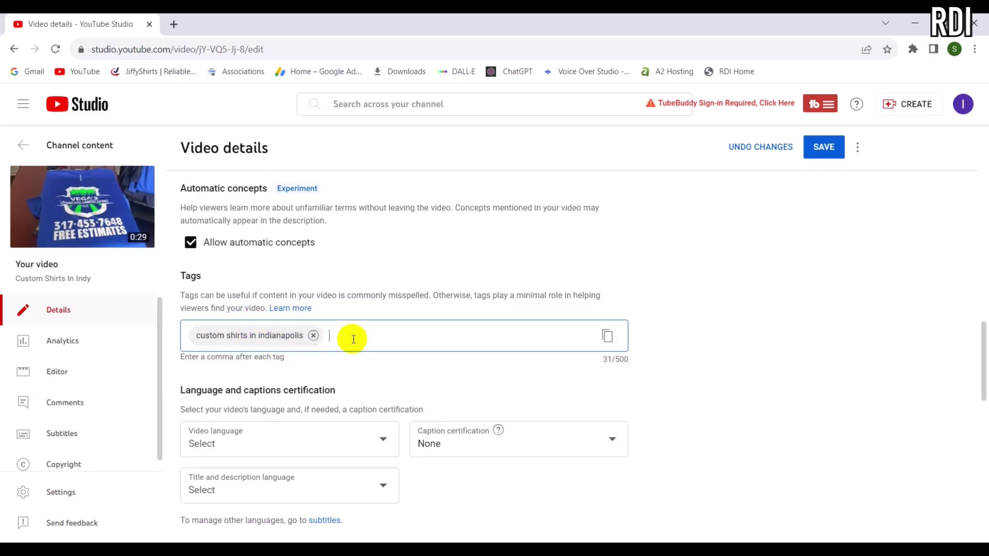
text(custom shirt)
text(s,)
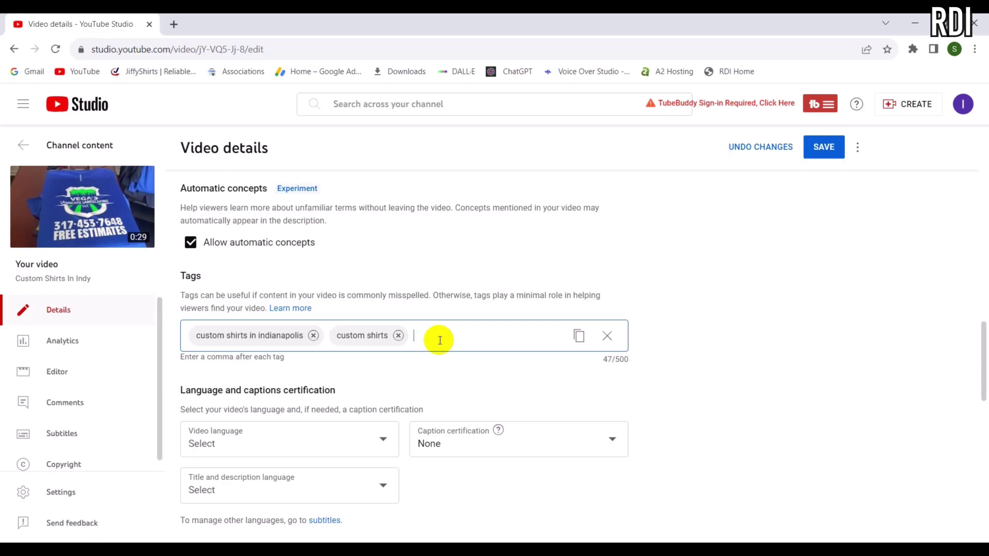
- Add the tags "customized tshirts indianapolis", "custom tees in indianapolis", "fundraising shirts in indianapolis" and "special event tshirts in indianapolis"
text(customized tshirts)
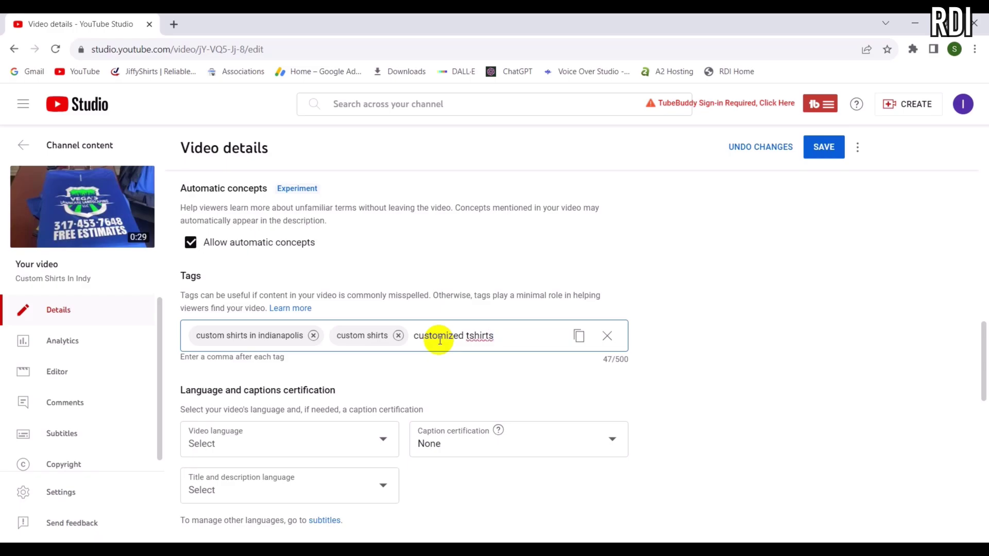
text(indianapoli)
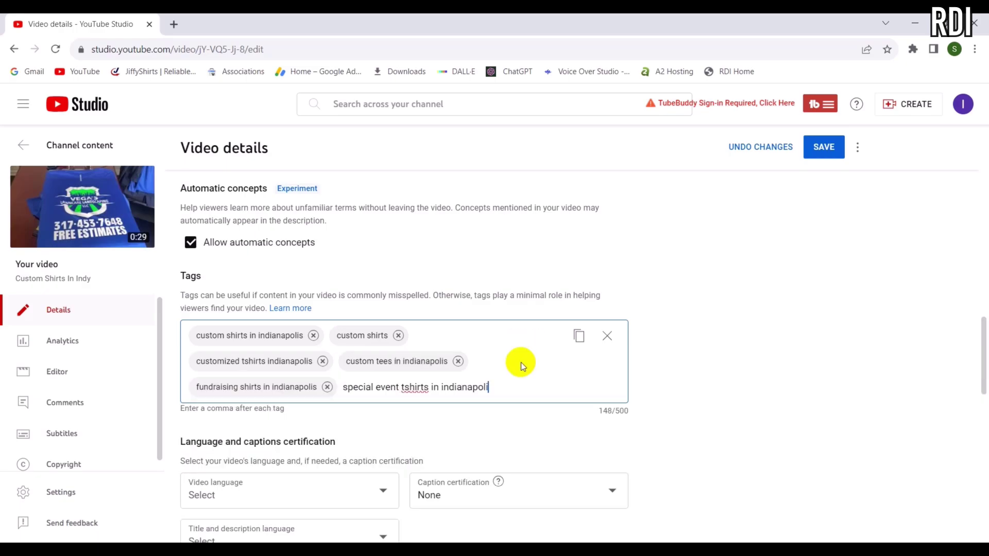
text(,)
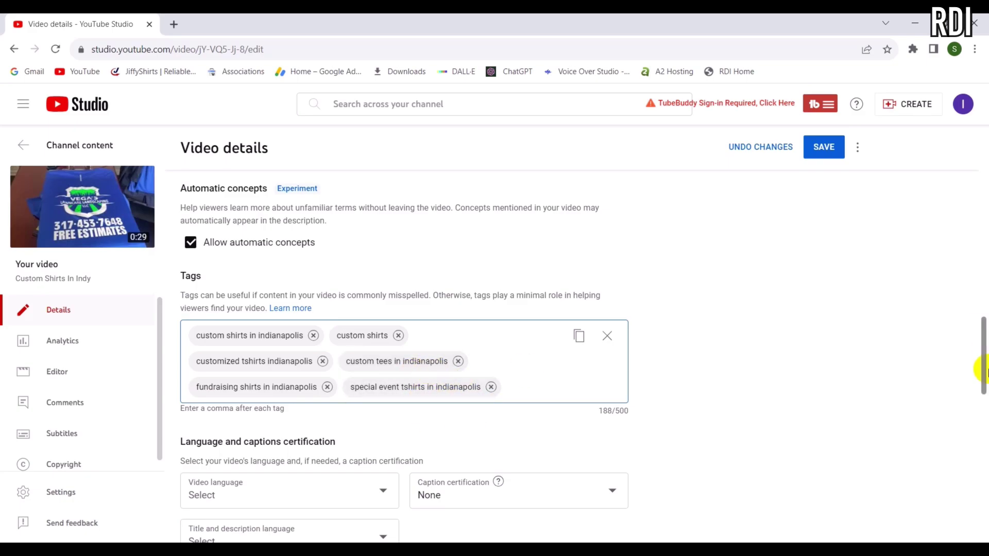
- Start the video description with the hashtags "#customshirts #customtshirtsindianpolis#teesinindianapolis"
scroll(982, 361, up, 1)
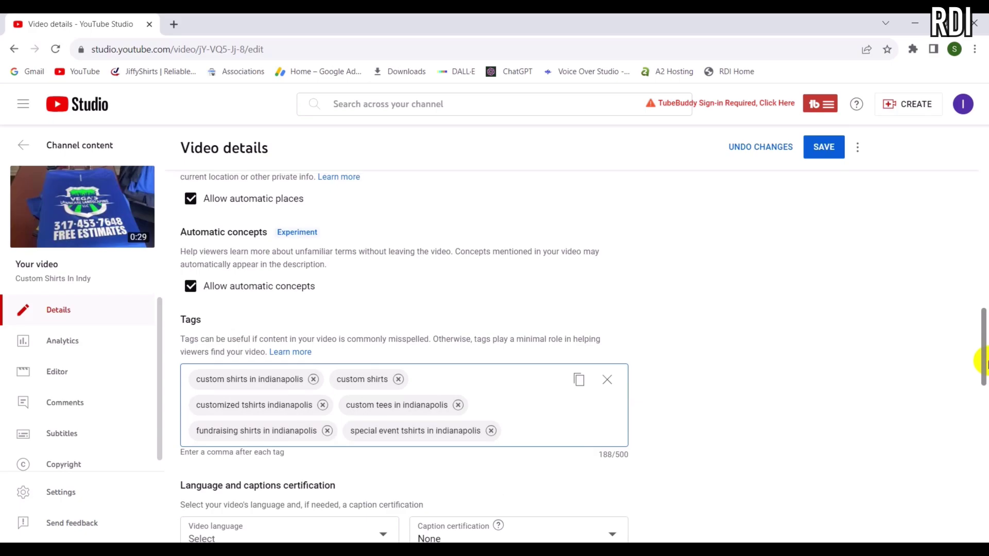
drag(982, 361, 976, 103)
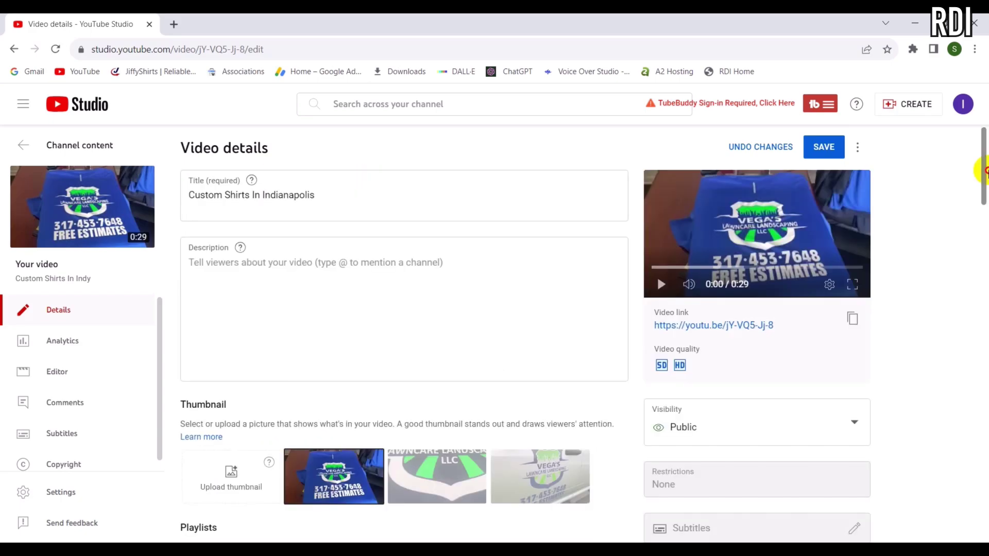
click(298, 274)
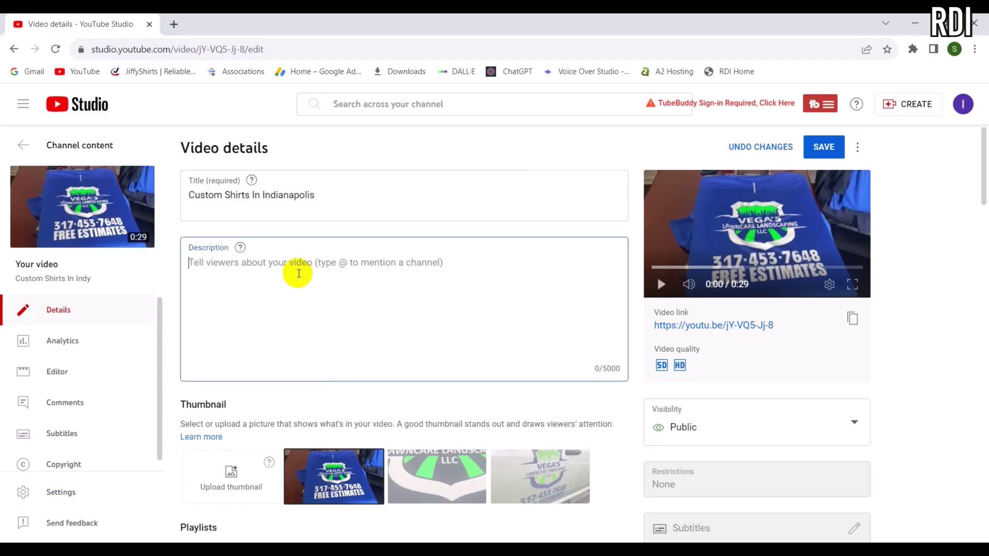
text(#)
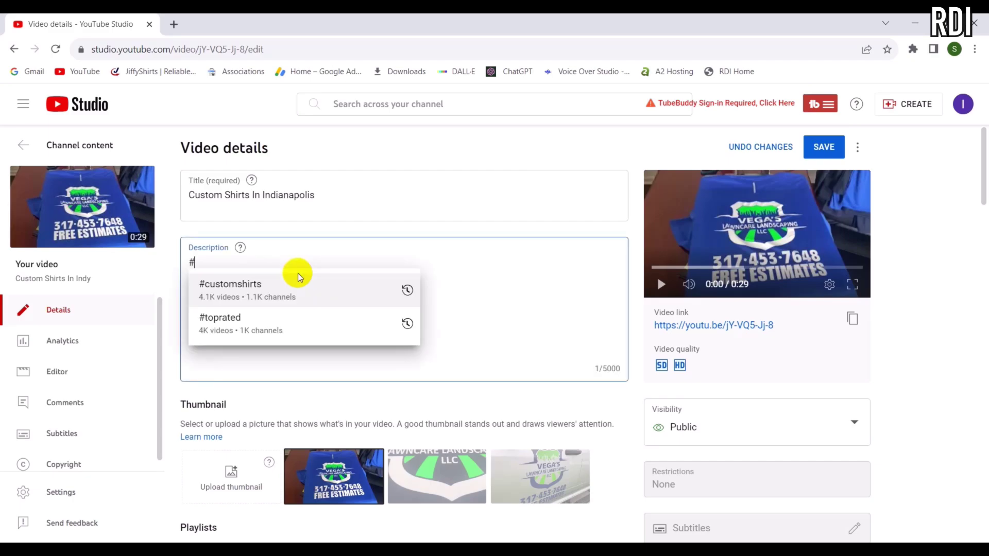
click(251, 285)
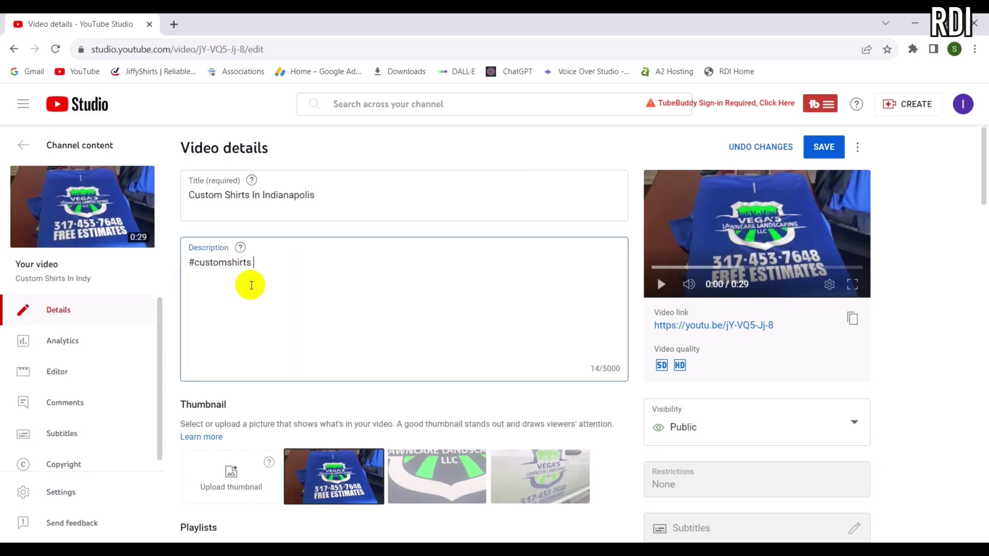
text(#)
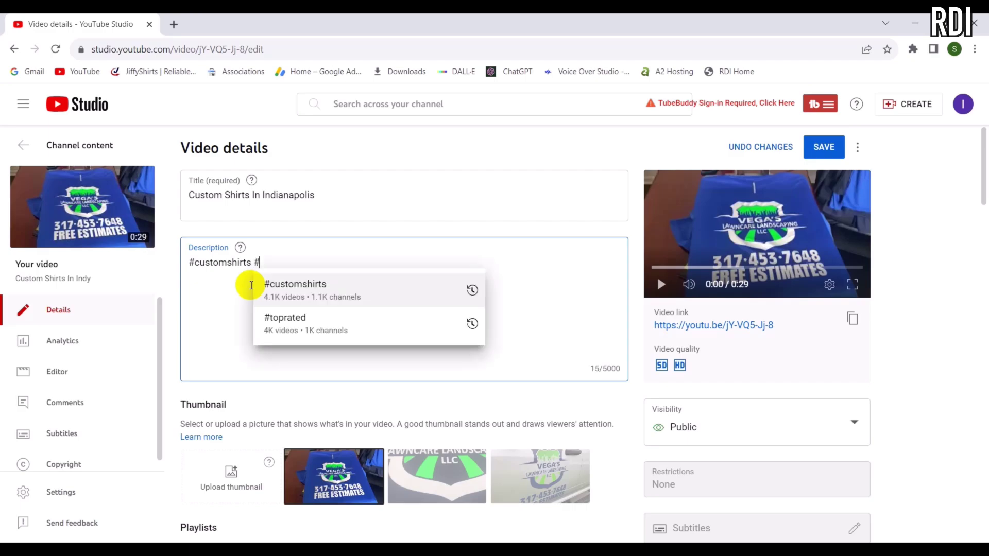
text(customtshirtsindianapolis#teesinindianapolis)
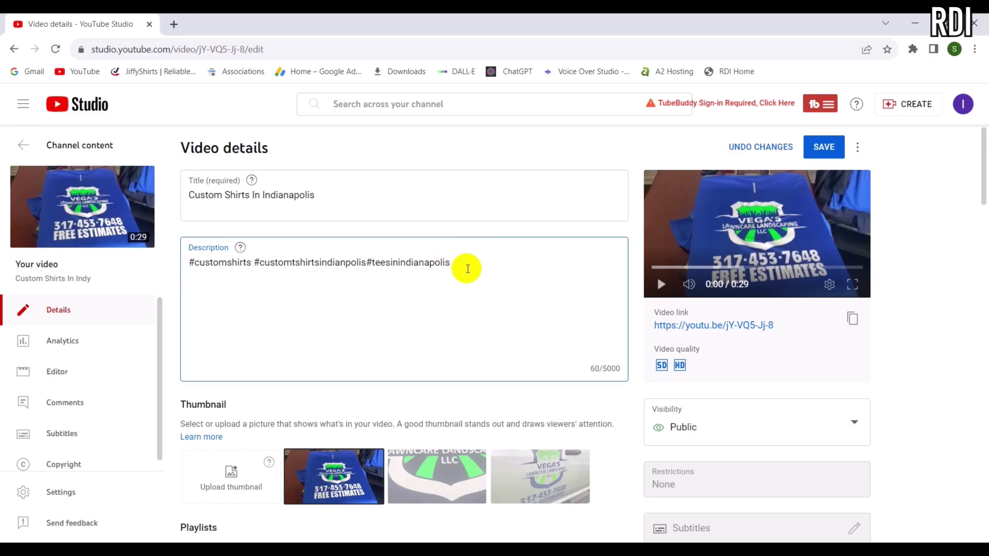
- Add to the description: "We make the best CUSTOM SHIRTS IN INDIANPOLIS if you like to know more about our services just leave us a message below."
text(We make the best )
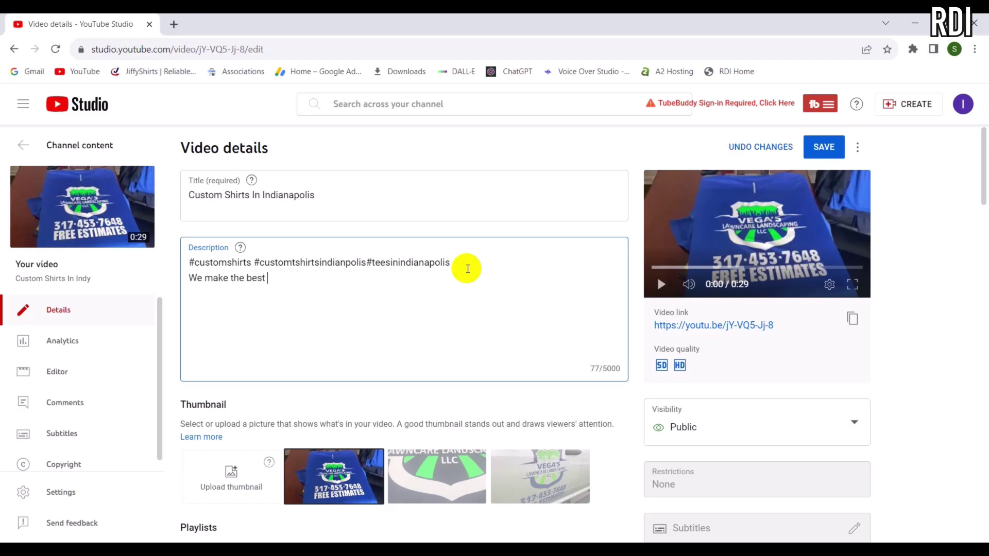
text(CUSTOM SHIRTS IN INDIAN)
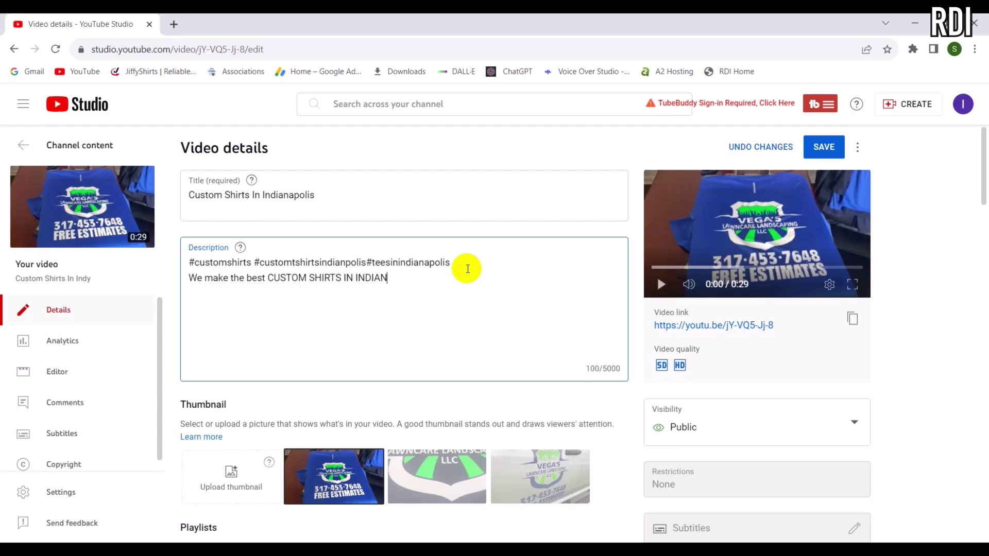
text(POLIS if you like to know more about our)
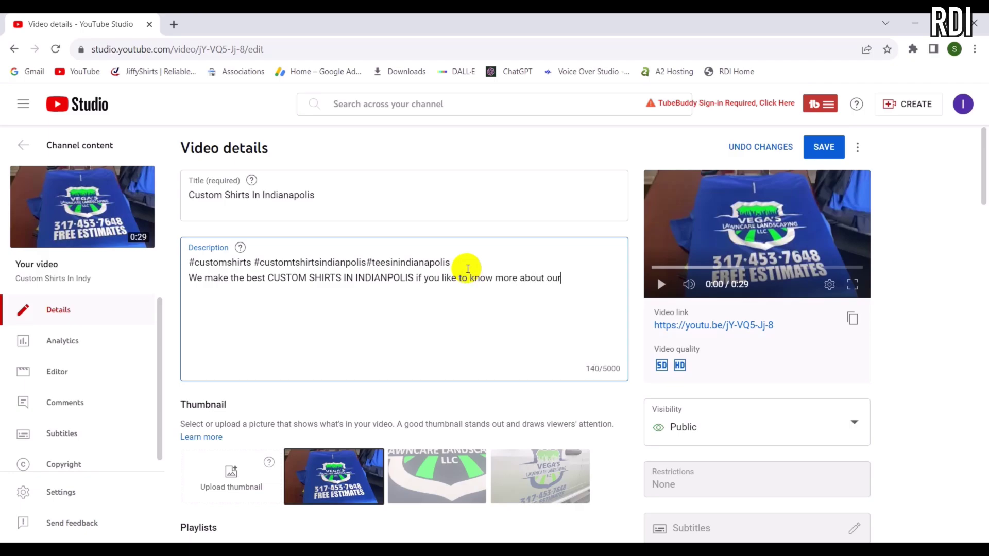
text( services just)
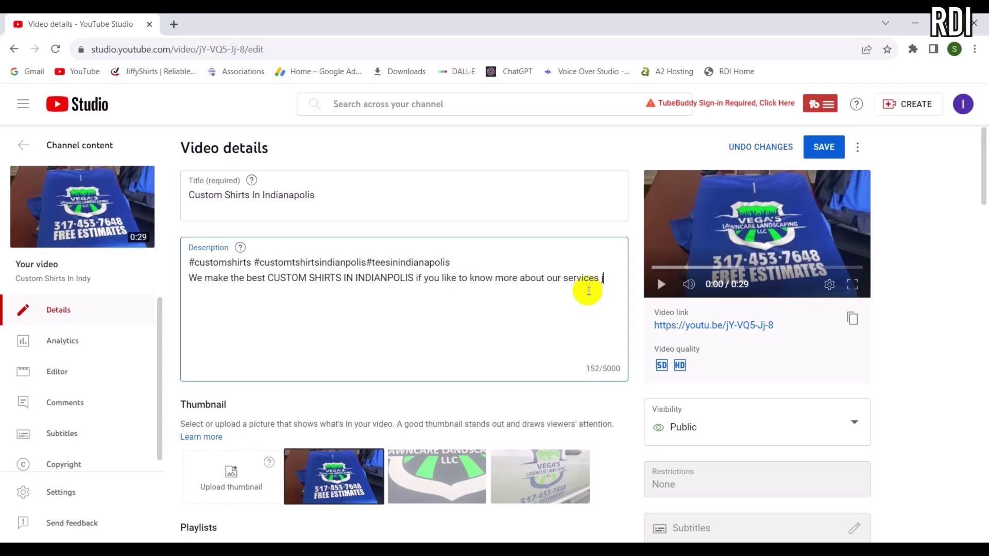
text( leave us a message below.)
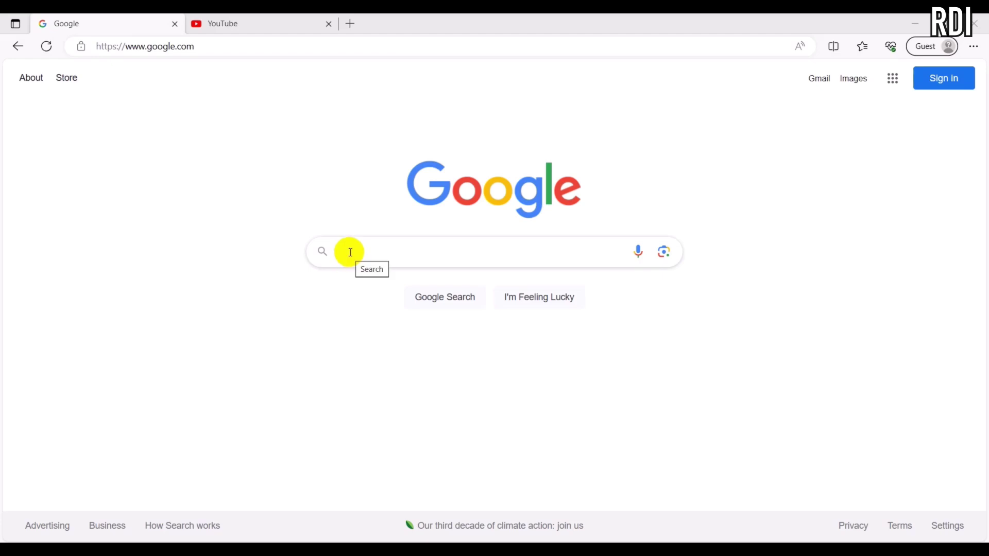
- In Google, enter "custom shirts" as the search query and look at the suggested searches
click(351, 252)
text(cust)
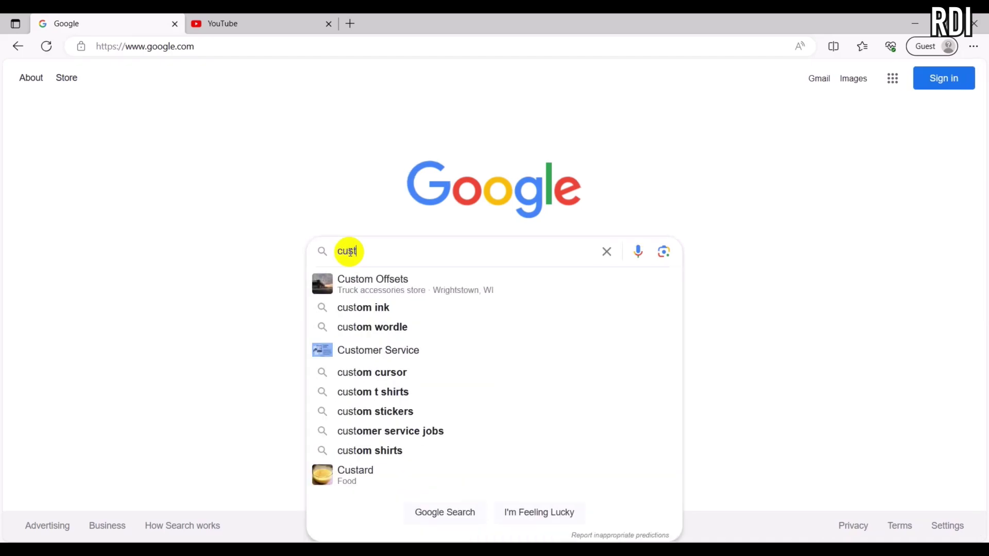
text(om shirts)
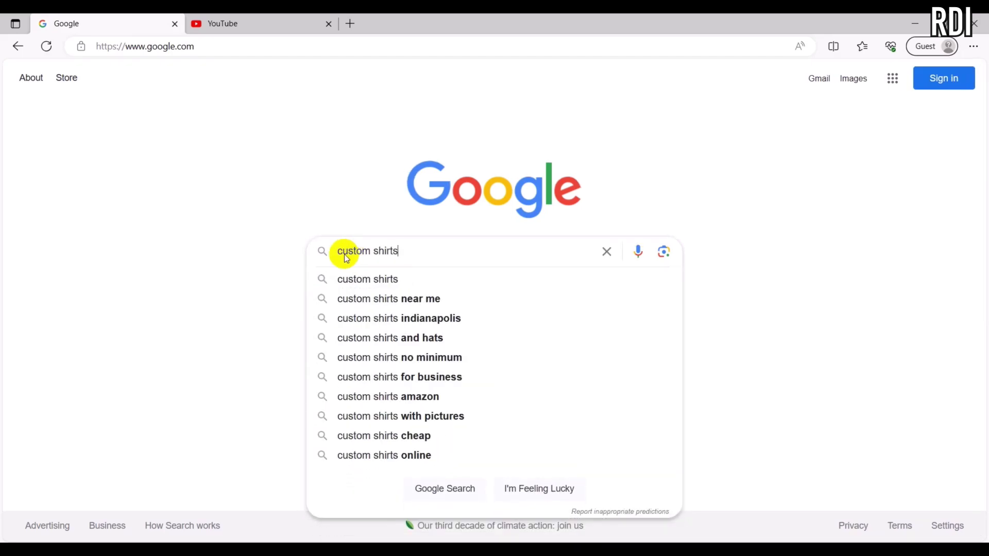